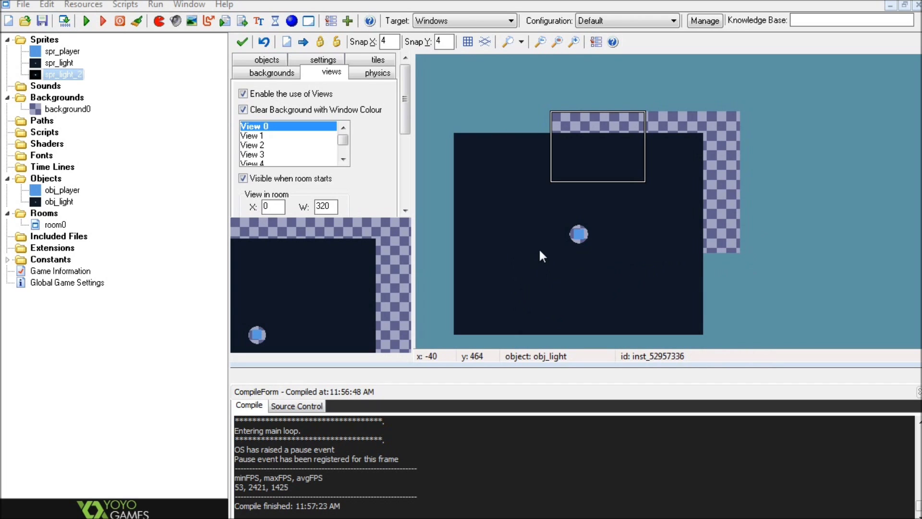
Run the game to test the soft circular light around the player.
click(102, 21)
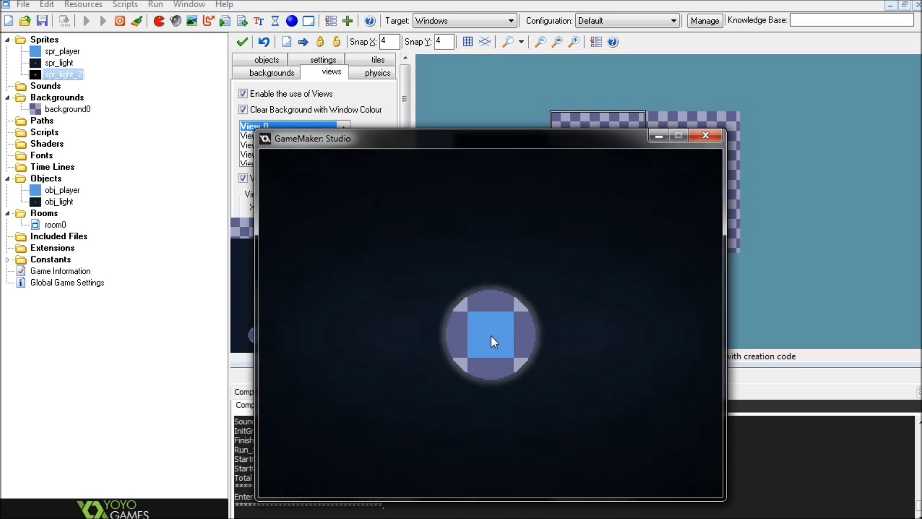
Close the running game and open spr_player's sprite properties.
click(705, 136)
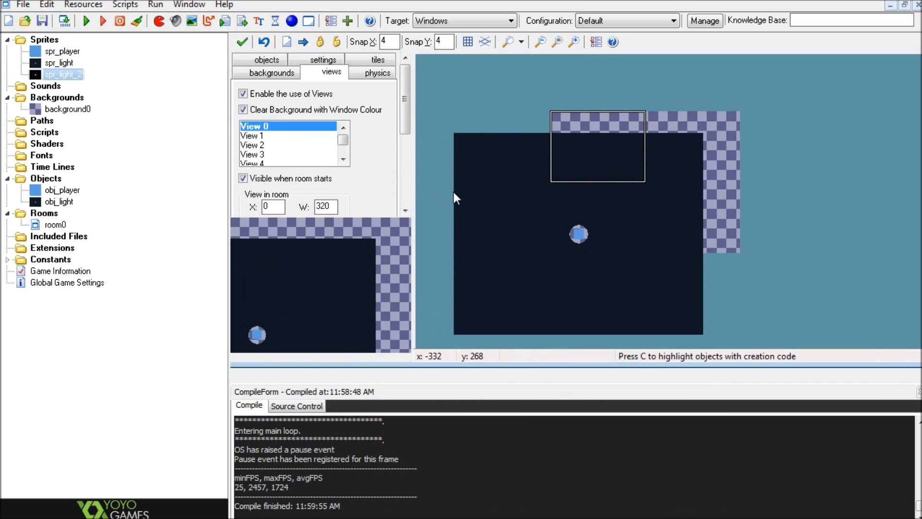
double_click(65, 51)
click(317, 44)
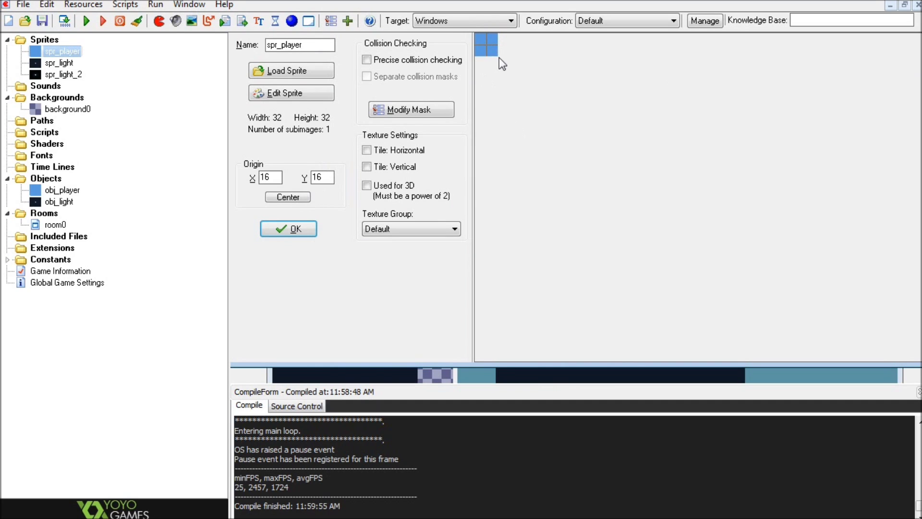
Keep spr_player's origin centred at 16,16, confirm, and open spr_light's properties.
click(287, 198)
click(498, 45)
click(287, 198)
click(293, 229)
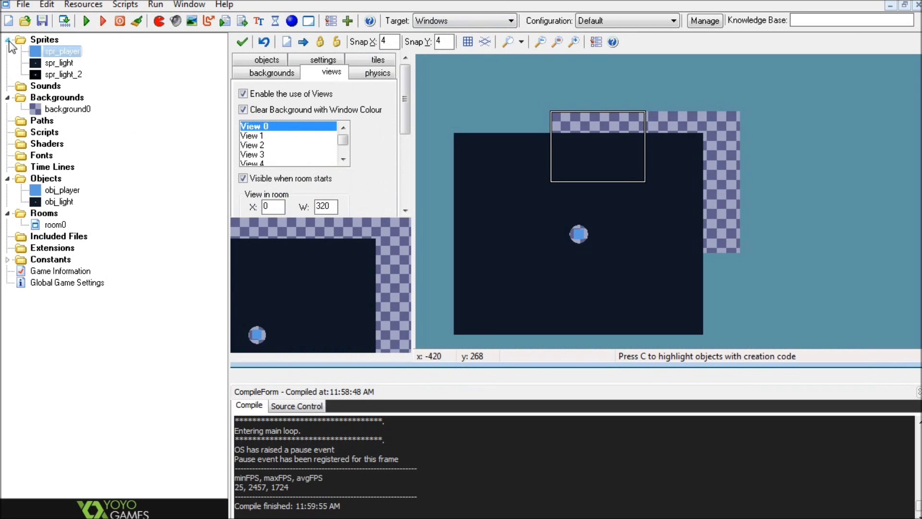
double_click(59, 64)
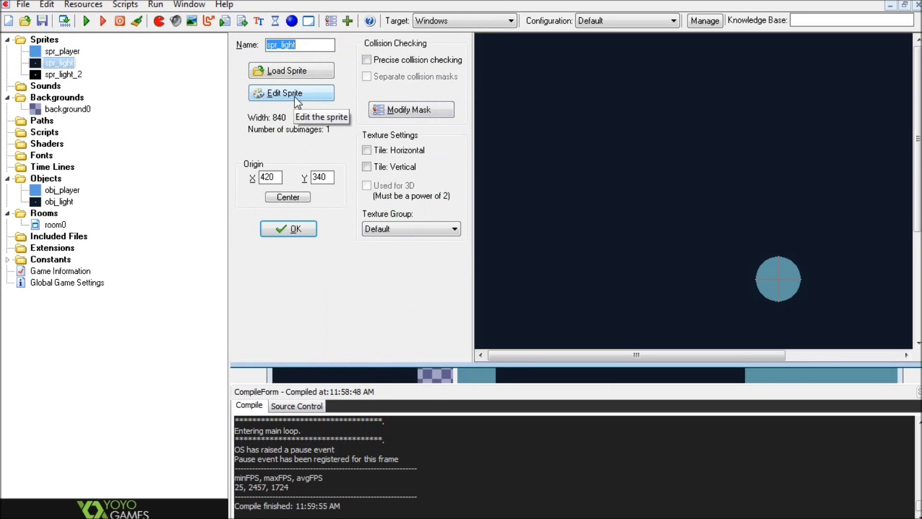
Open spr_light in the sprite editor and bring up the 840 by 680 new-sprite prompt.
click(295, 96)
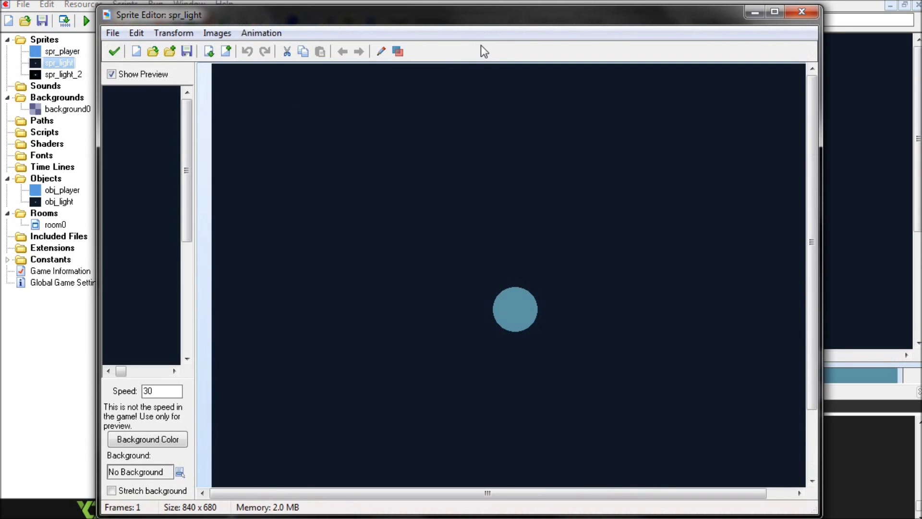
mouse_move(503, 5)
mouse_down()
mouse_move(503, 25)
mouse_move(503, 1)
mouse_up()
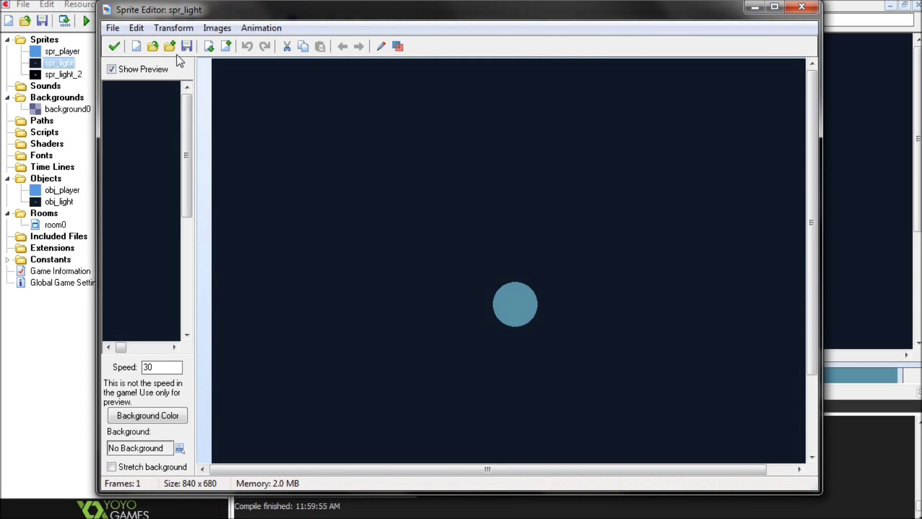
click(137, 48)
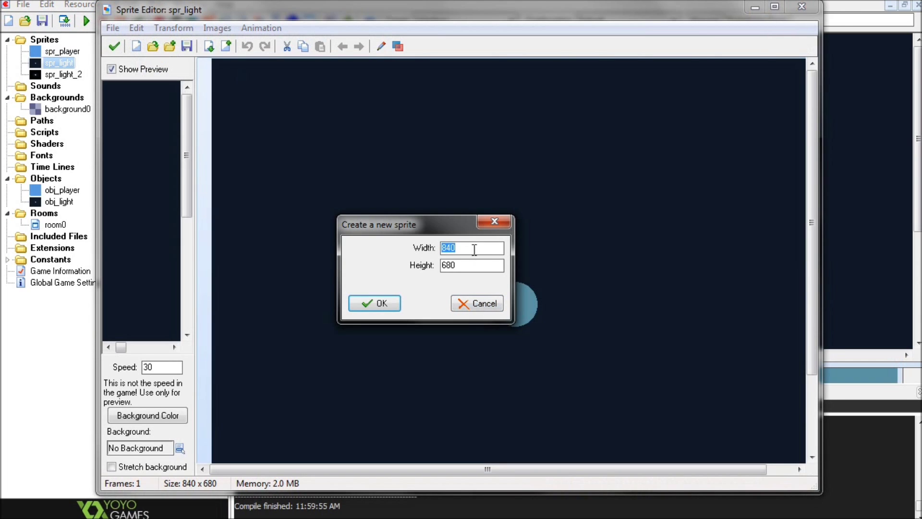
click(476, 248)
click(476, 265)
double_click(476, 249)
click(495, 222)
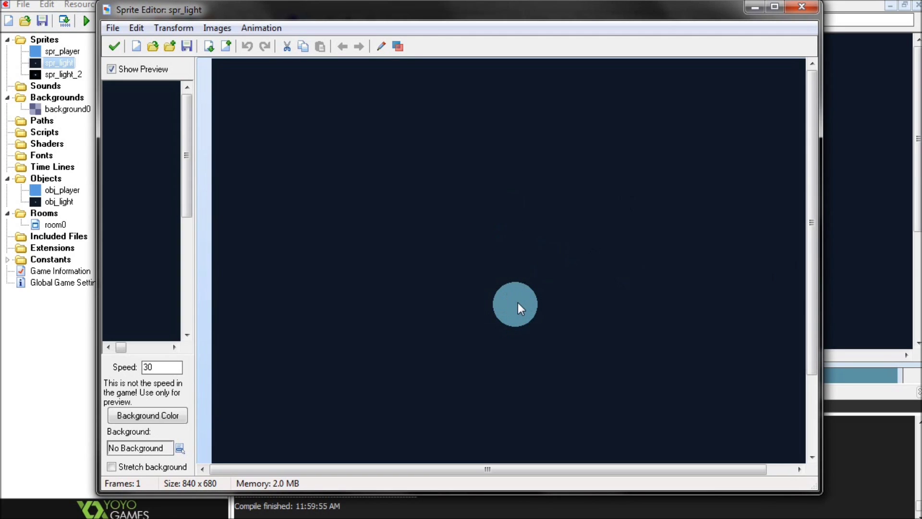
click(136, 46)
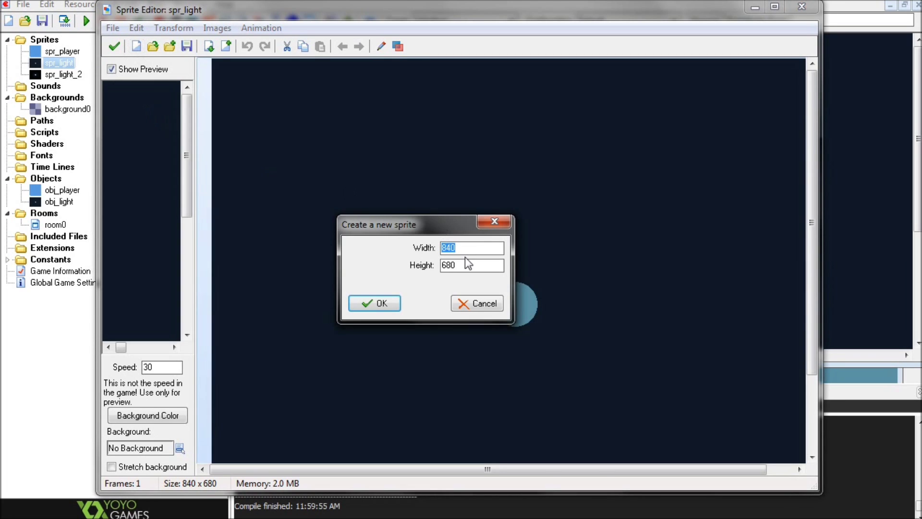
Create a new 64 by 64 sprite image for spr_light.
drag(442, 226, 477, 246)
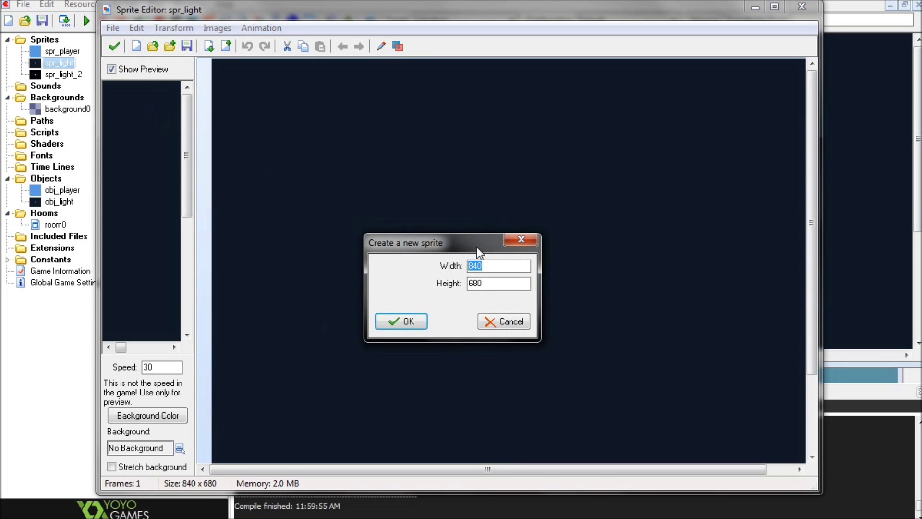
click(508, 269)
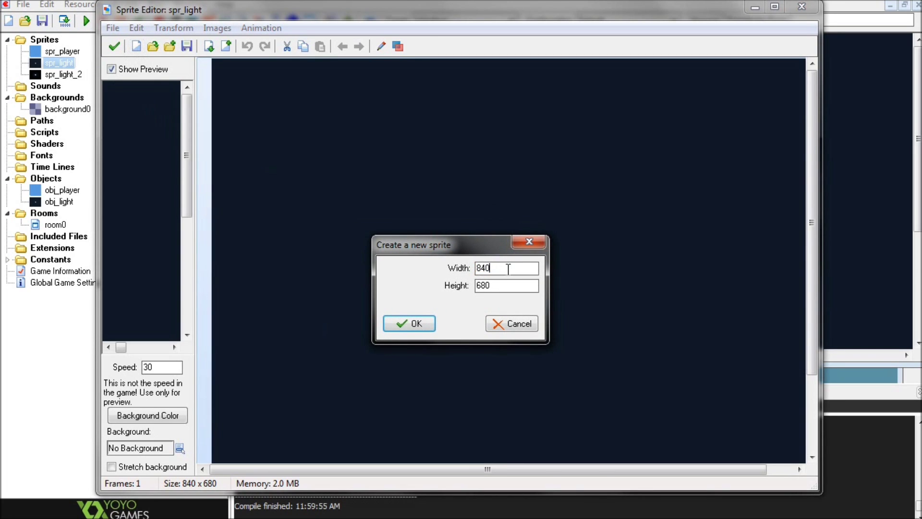
key(shift+Home)
text(64)
double_click(516, 285)
text(64)
key(Return)
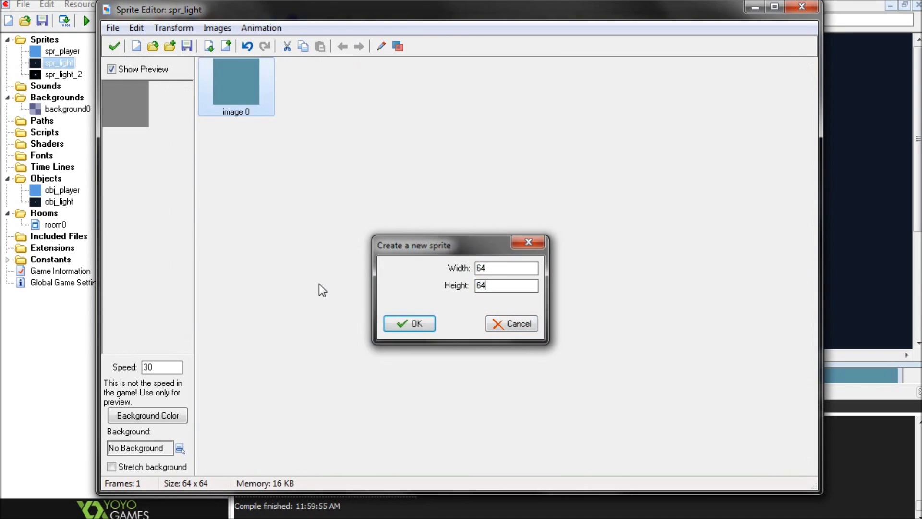
Draw a light-blue circle filling the 64×64 frame with opacity 250.
double_click(234, 82)
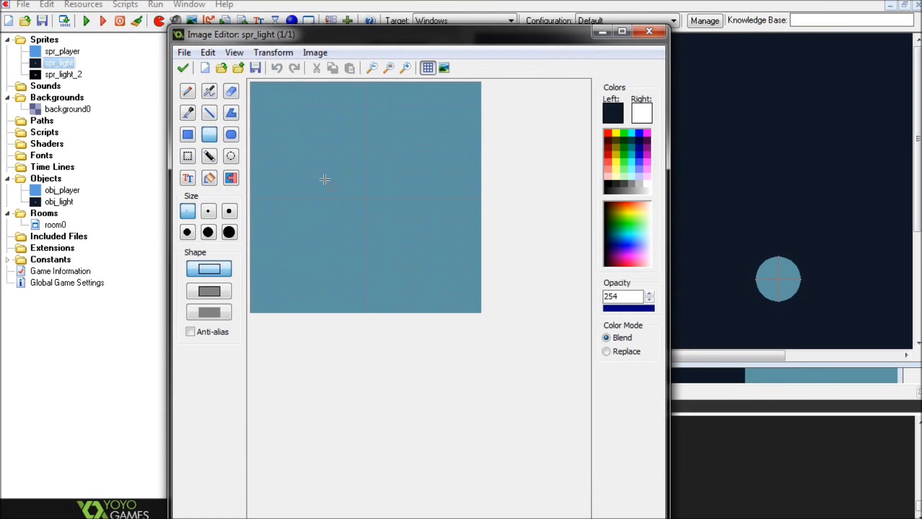
double_click(618, 297)
text(250)
drag(252, 83, 480, 307)
Flood-fill the four corners outside the circle dark navy and keep the image.
click(209, 178)
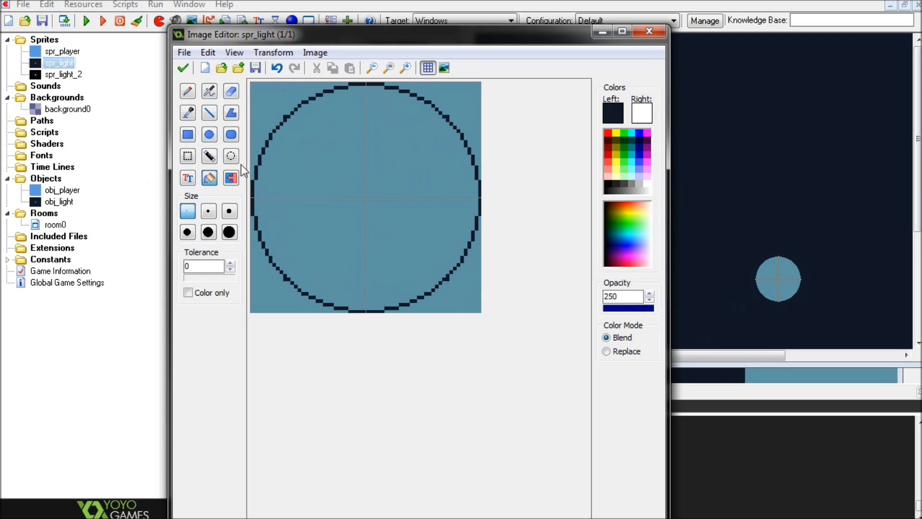
click(281, 86)
click(262, 271)
click(437, 103)
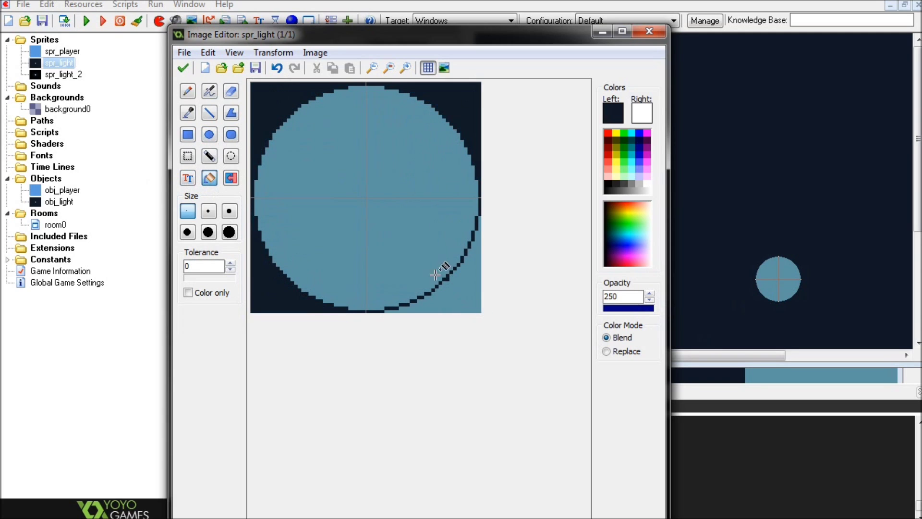
click(469, 291)
click(183, 67)
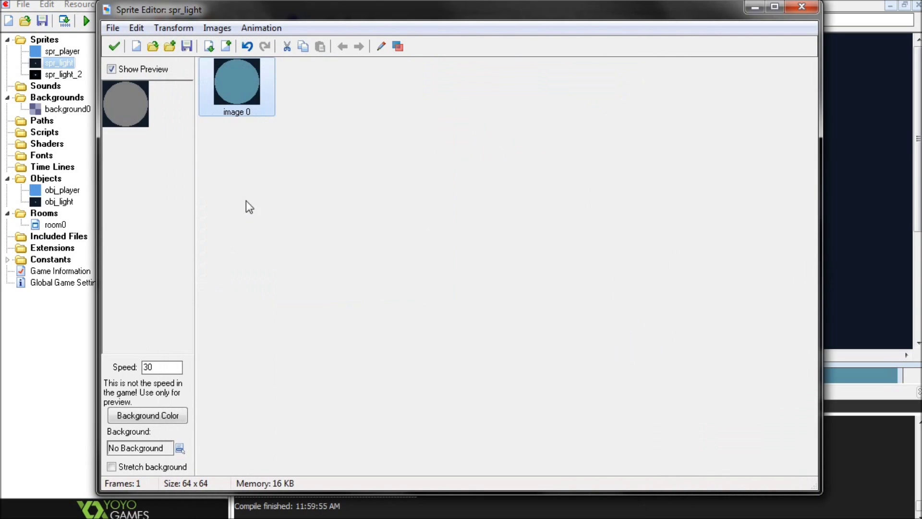
click(310, 152)
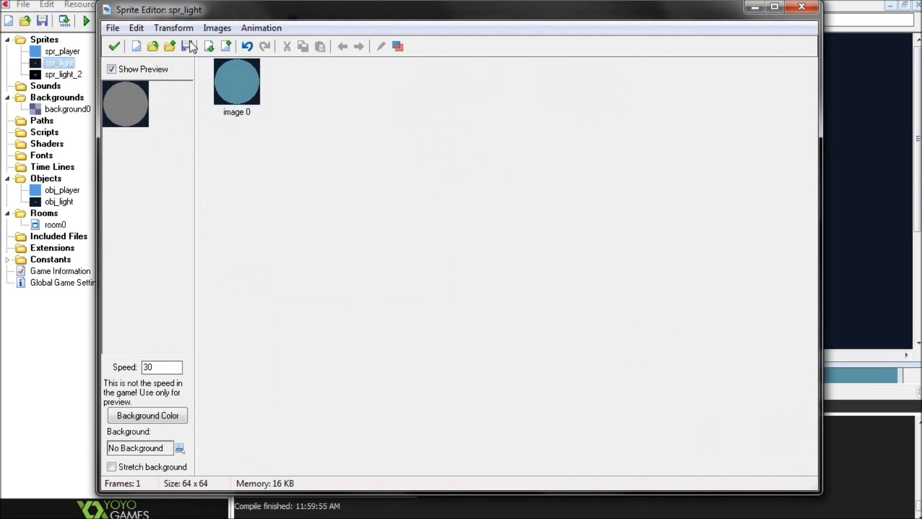
Resize spr_light's canvas to 840 × 680 pixels with the circle centred.
click(167, 28)
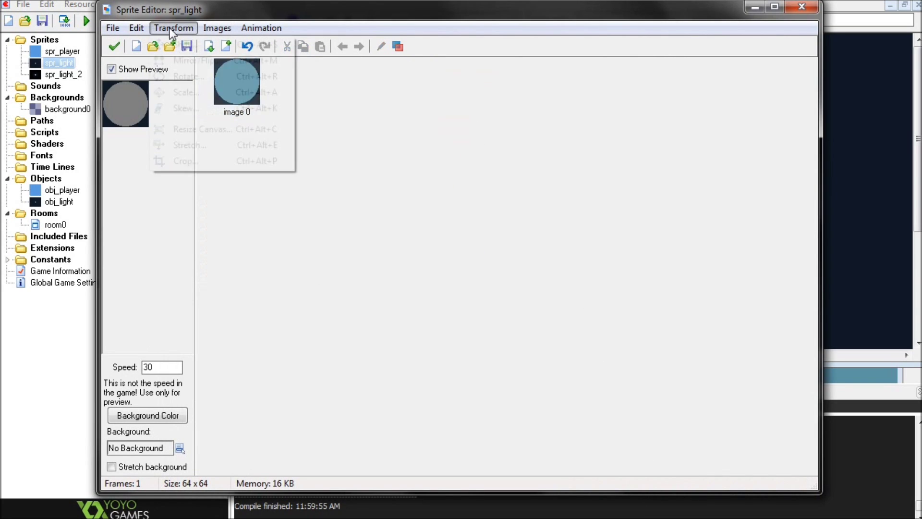
click(207, 129)
drag(473, 206, 421, 189)
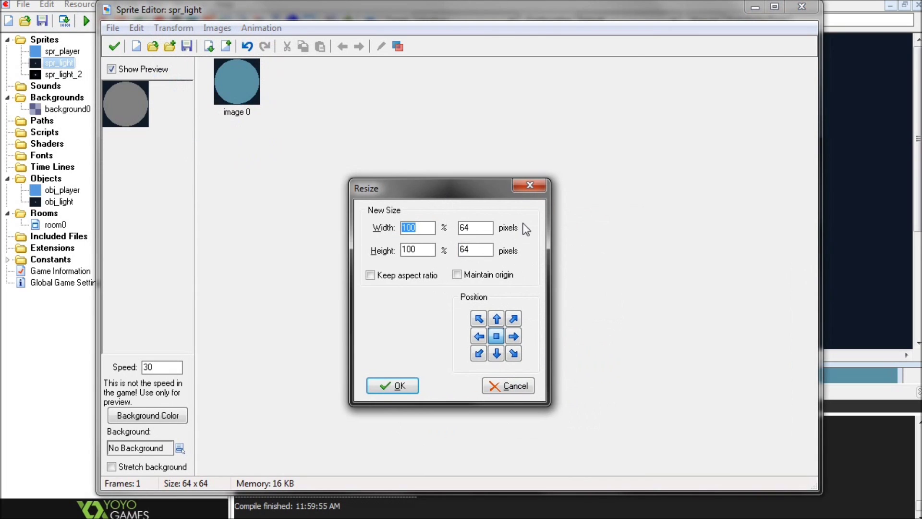
click(470, 230)
text(840)
key(Tab)
text(680)
key(Return)
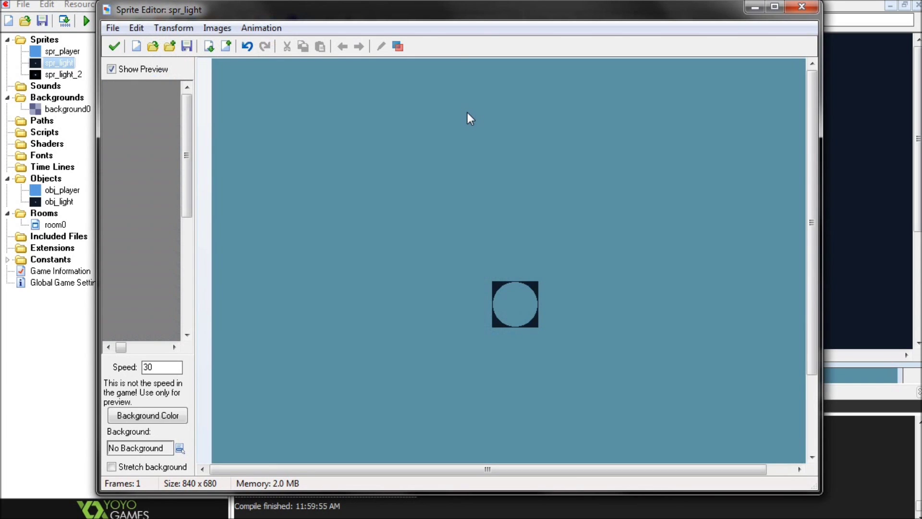
Flood-fill the area around the circle dark navy and close both editors.
double_click(503, 300)
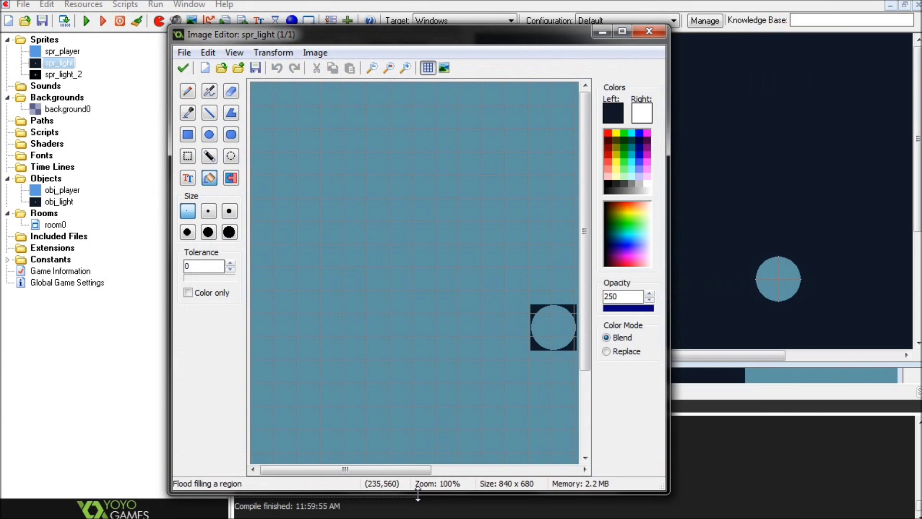
click(449, 264)
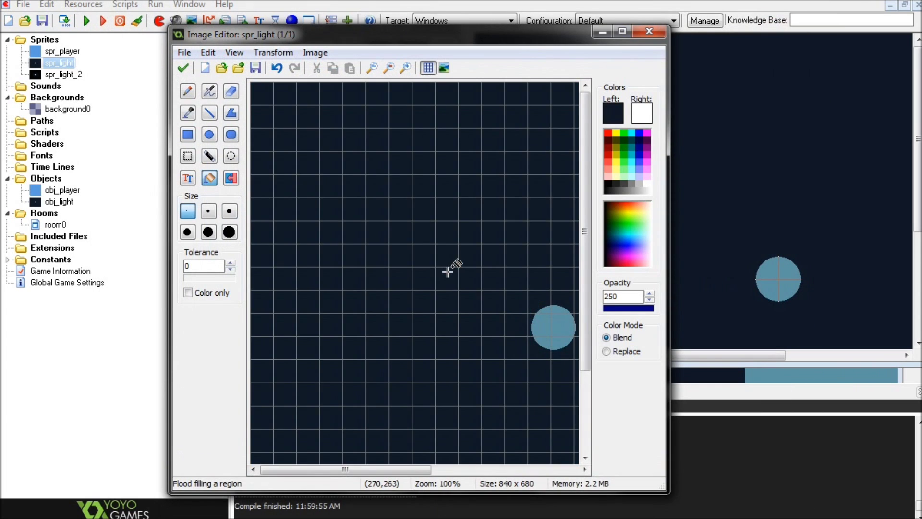
click(183, 68)
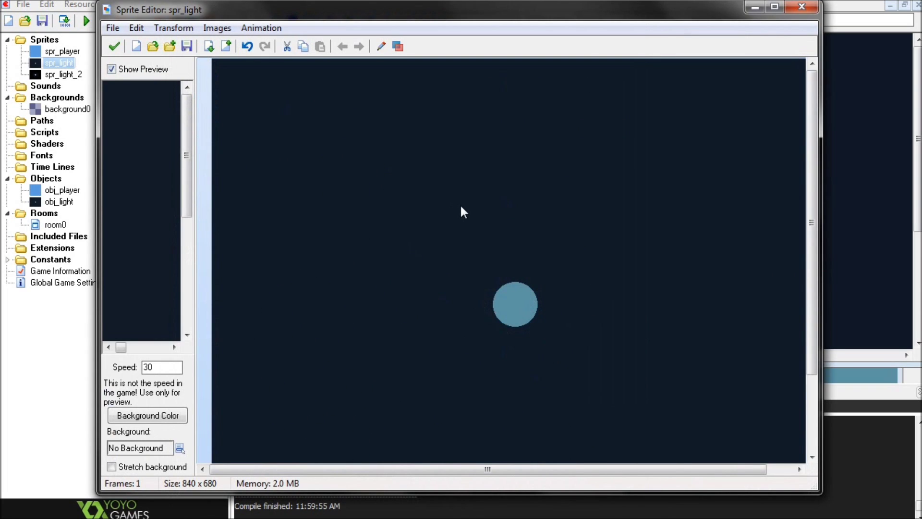
click(114, 46)
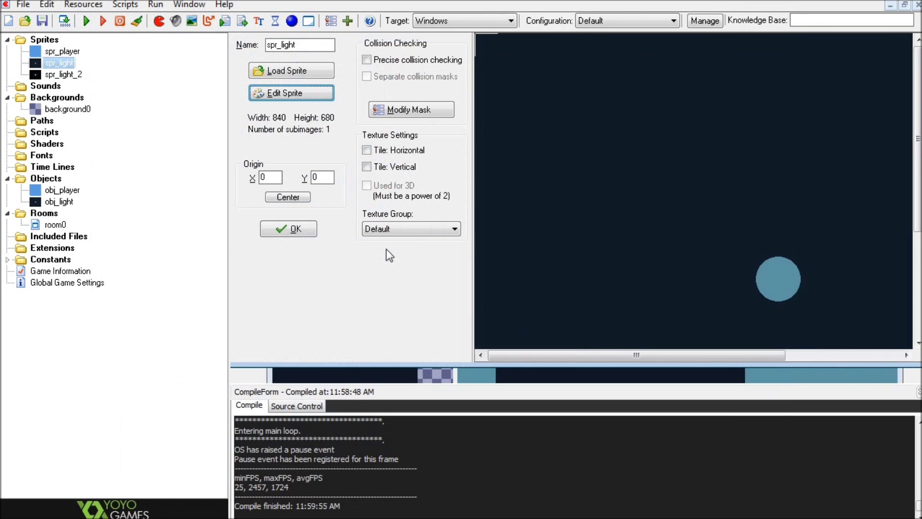
Centre spr_light's origin at 420,340 and confirm its properties.
click(286, 197)
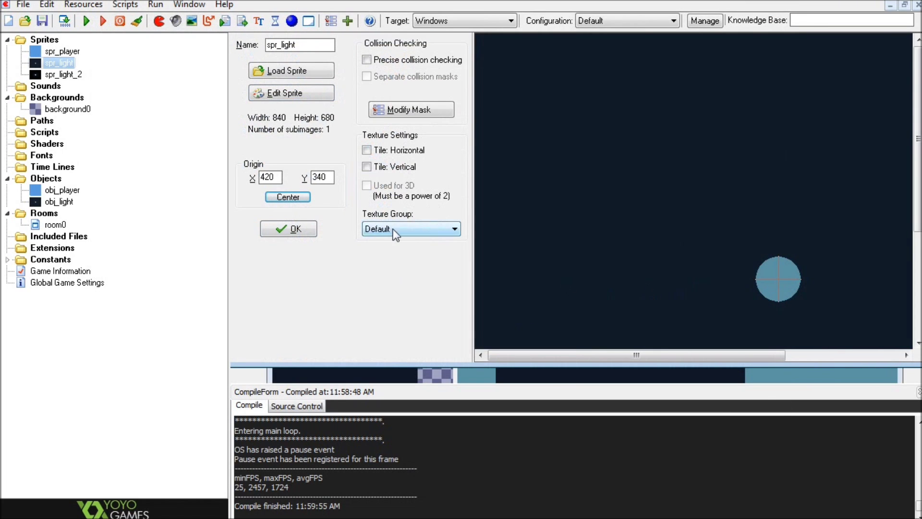
click(286, 229)
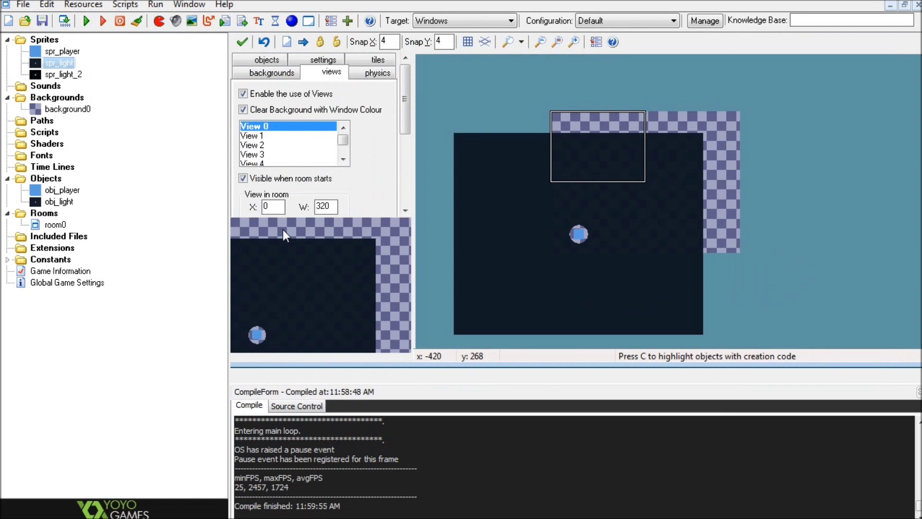
double_click(62, 190)
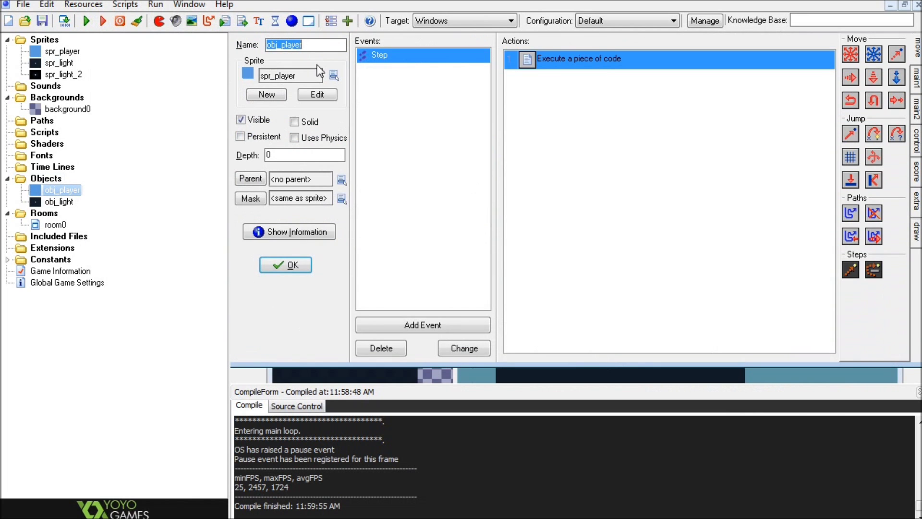
Review obj_player's Step code (x = mouse_x, y = mouse_y) and close its properties.
double_click(528, 59)
key(ctrl+a)
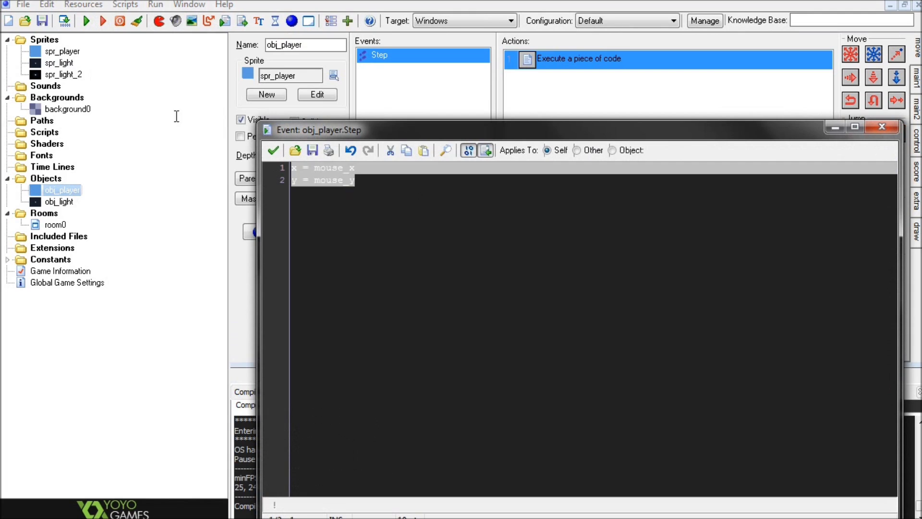
click(396, 225)
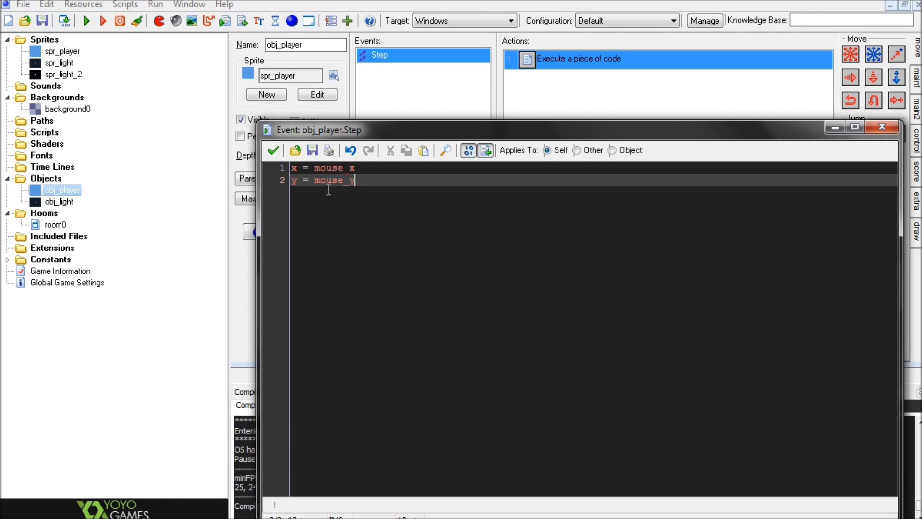
click(273, 151)
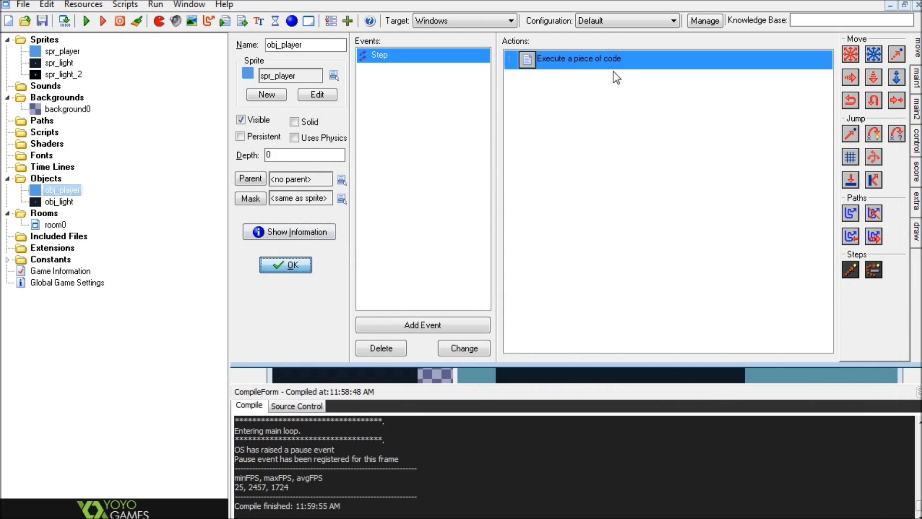
click(287, 264)
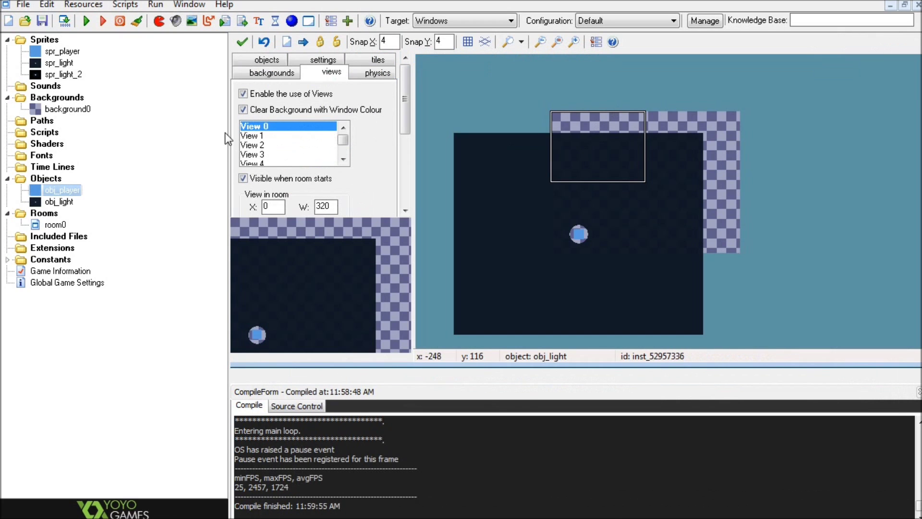
Check obj_light's Step code copying obj_player's x and y, then view its Right-press action.
double_click(60, 202)
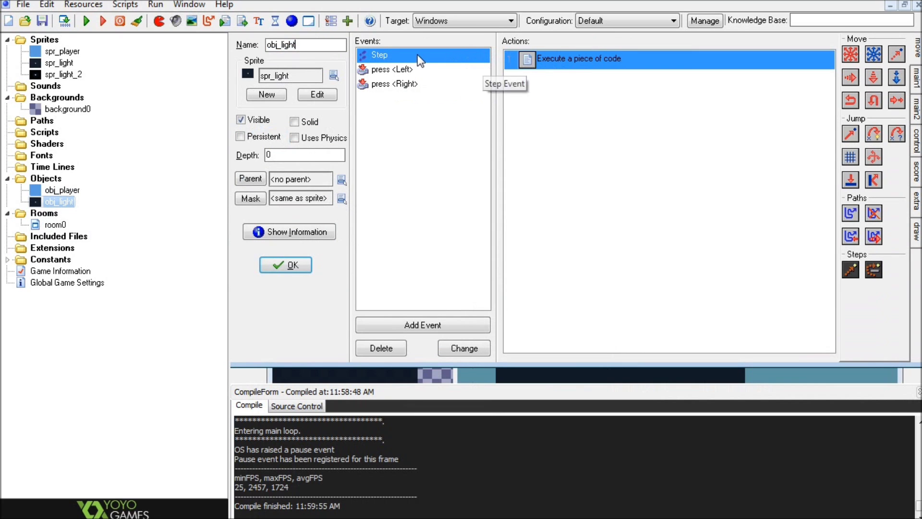
double_click(548, 63)
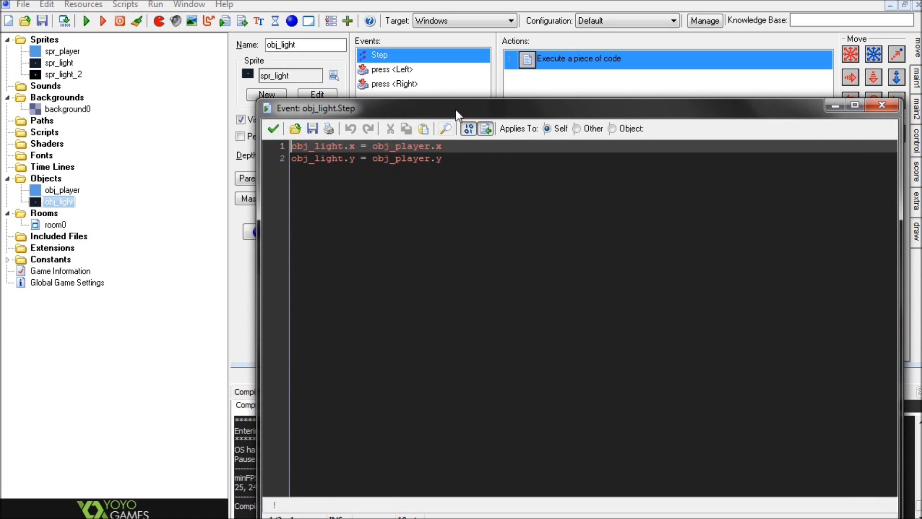
drag(456, 110, 451, 68)
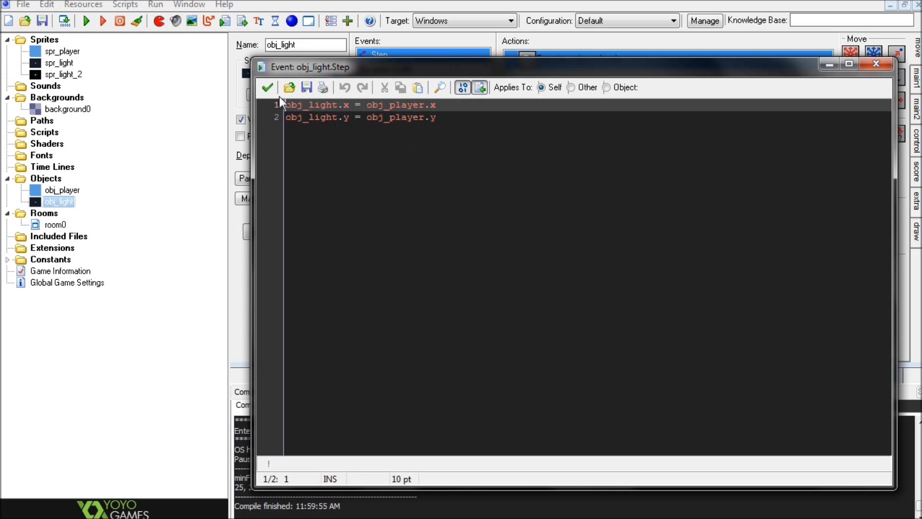
click(267, 87)
click(408, 84)
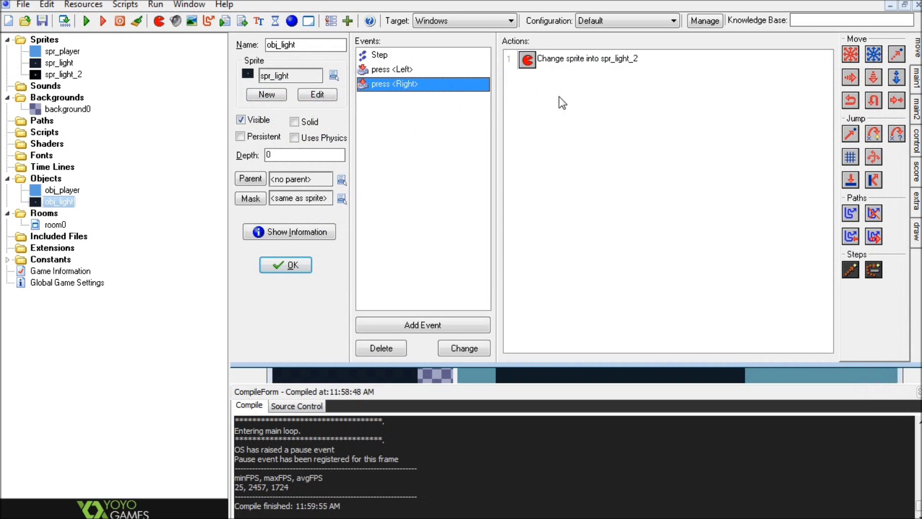
Close obj_light's properties and zoom and pan room0 to see the whole room.
click(296, 267)
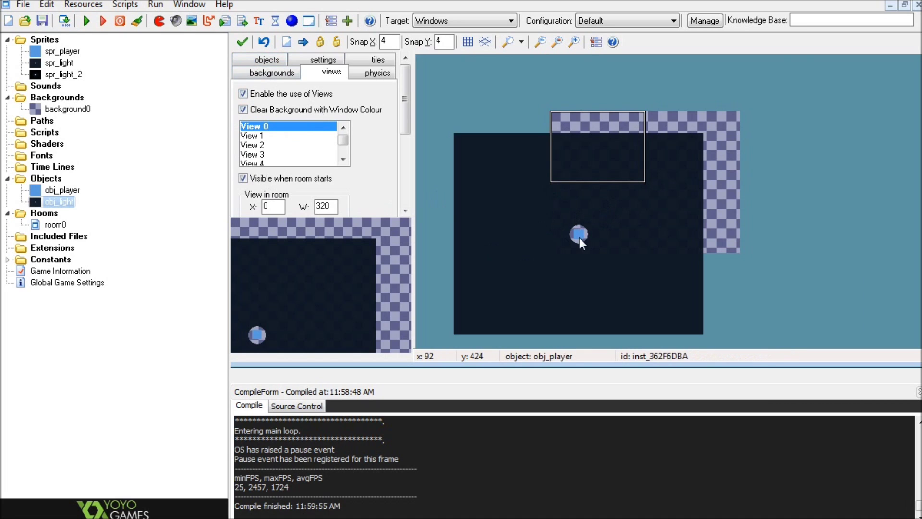
scroll(579, 237, up, 2)
scroll(579, 288, up, 1)
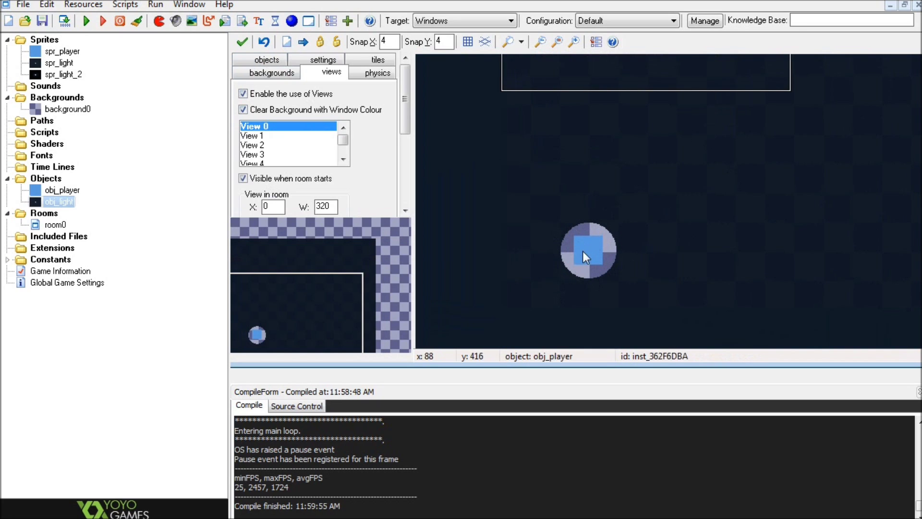
scroll(591, 249, down, 3)
middle_drag(620, 238, 672, 212)
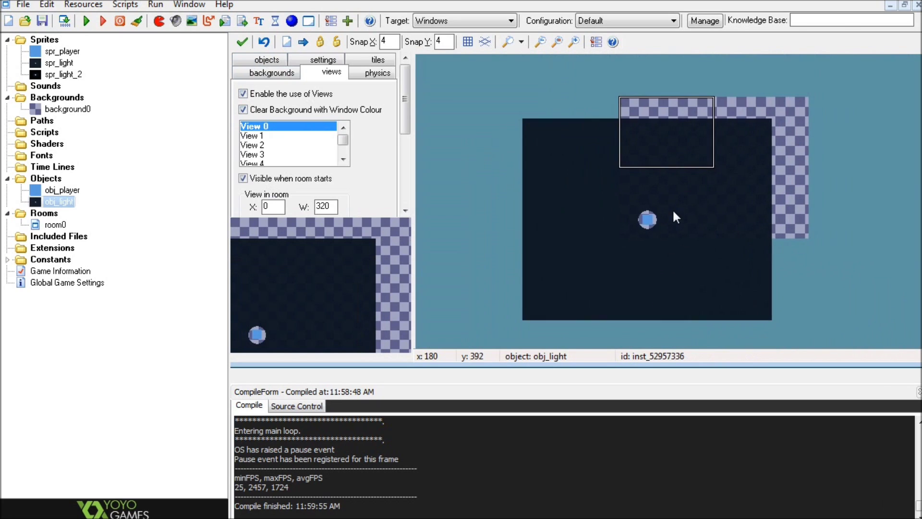
Inspect spr_light_2's two 840×680 frames, close it, and open spr_light's properties.
double_click(71, 77)
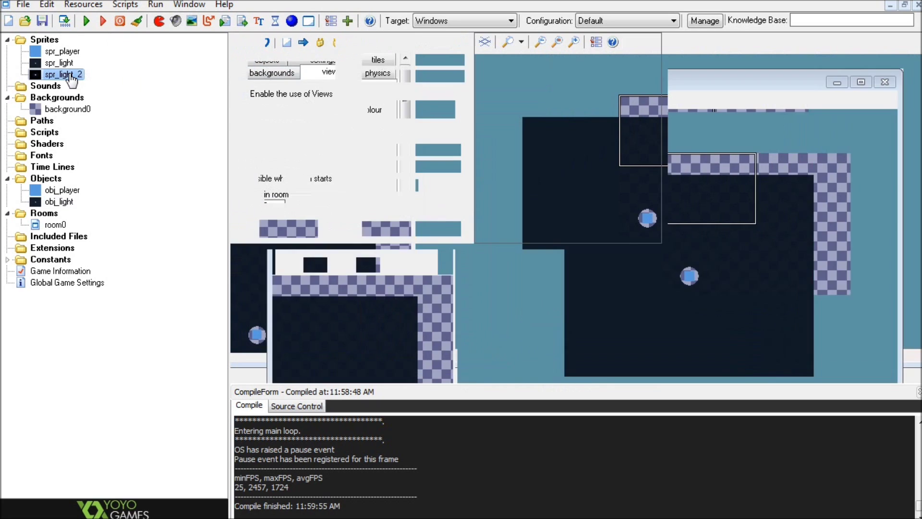
click(276, 93)
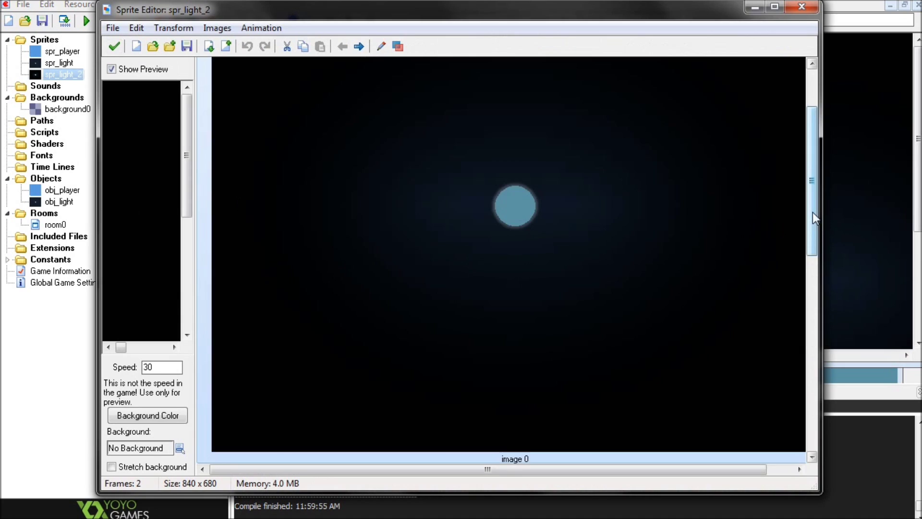
drag(813, 211, 812, 191)
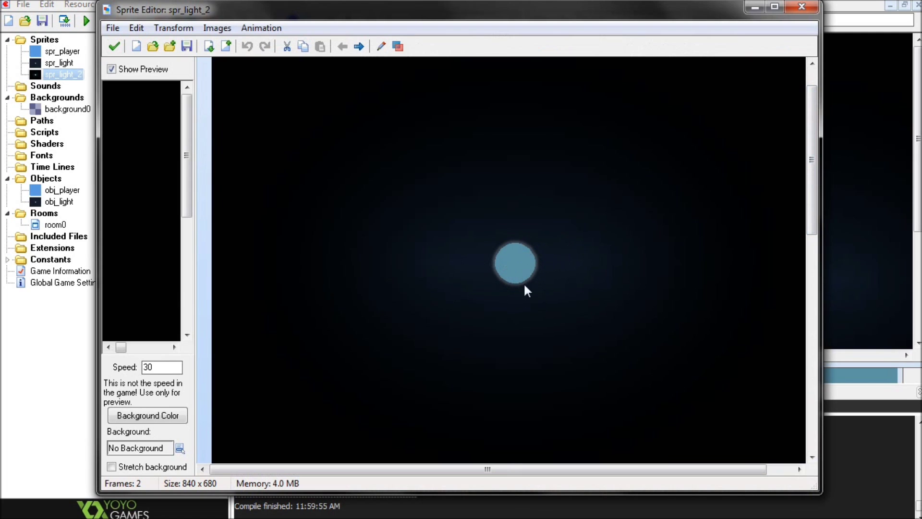
drag(814, 204, 810, 395)
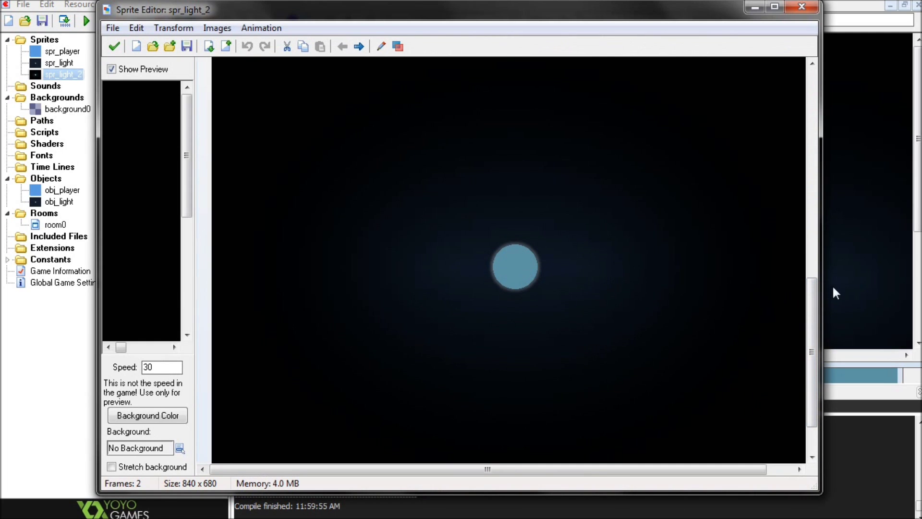
drag(812, 298, 809, 113)
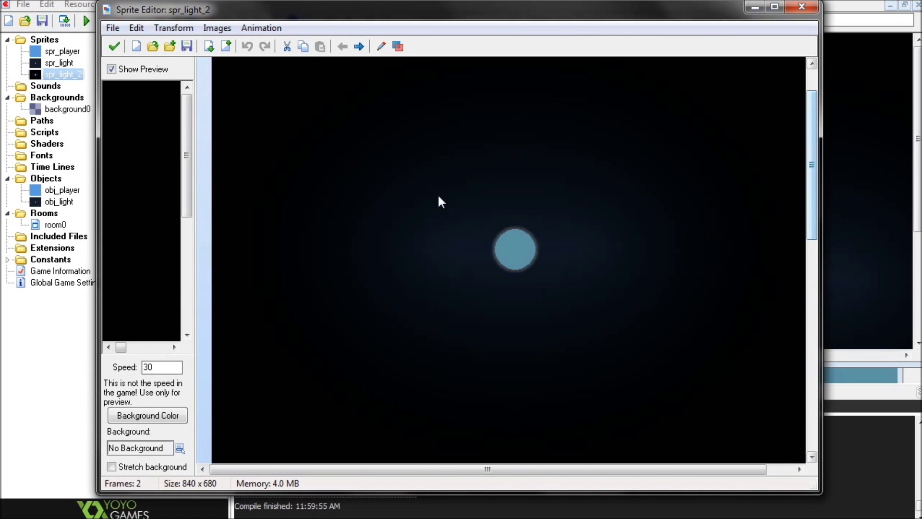
click(114, 46)
click(290, 230)
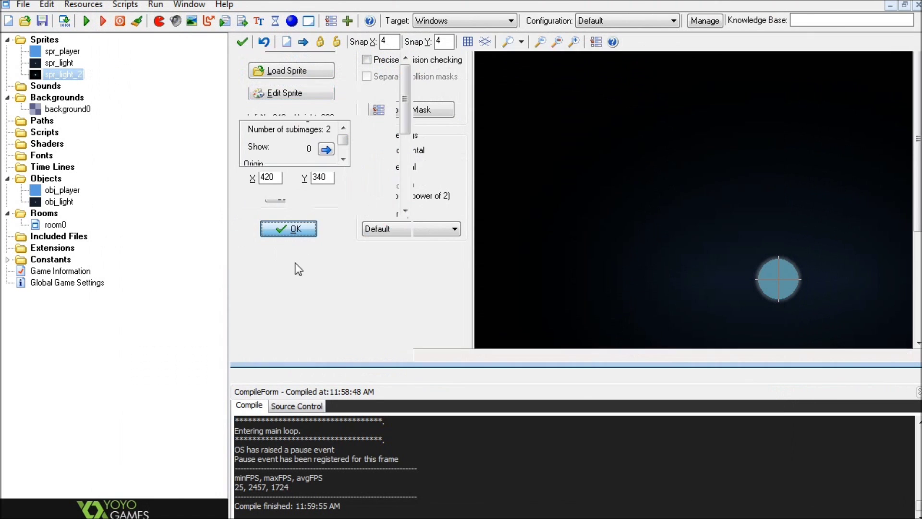
double_click(60, 64)
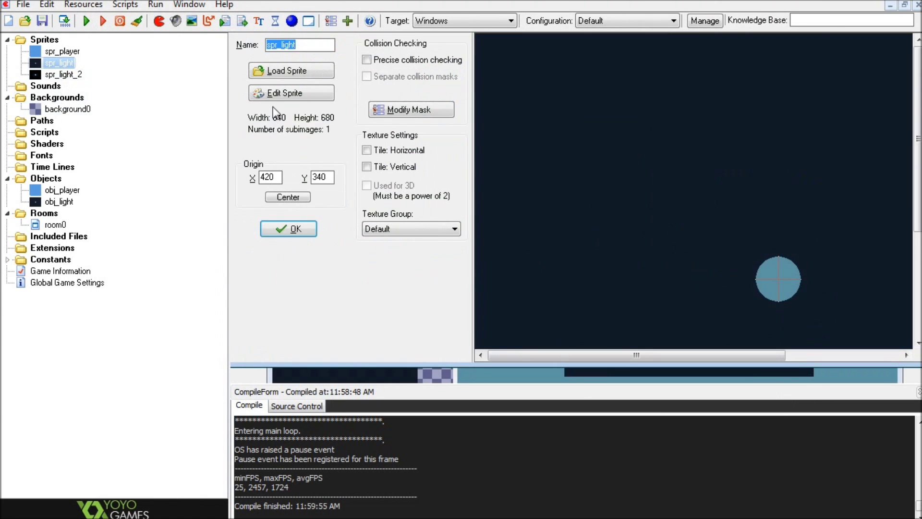
Give the spr_light circle a white glow with opacity 60, thickness 5, placed inside the image.
click(287, 93)
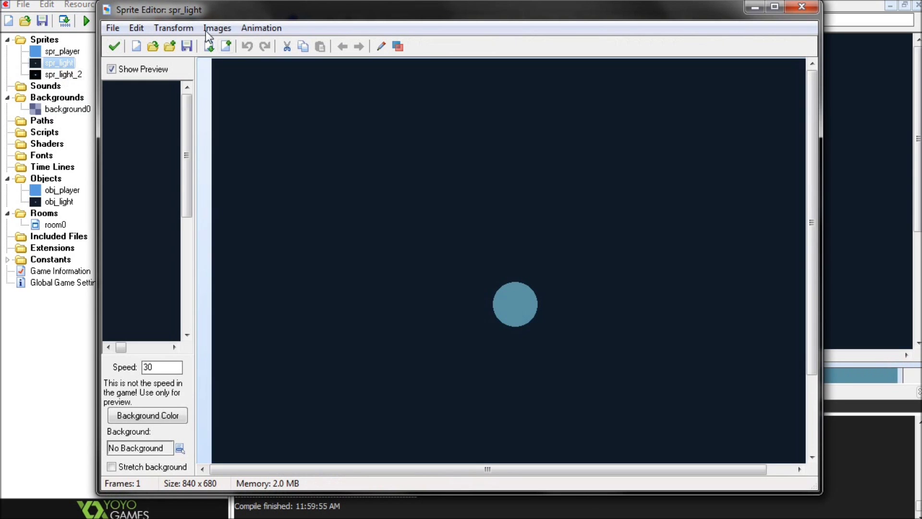
click(213, 28)
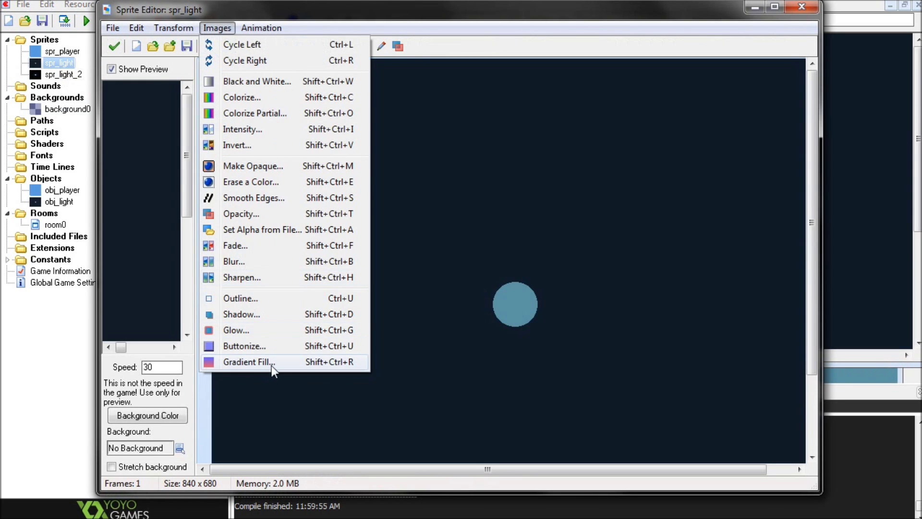
click(267, 331)
click(457, 329)
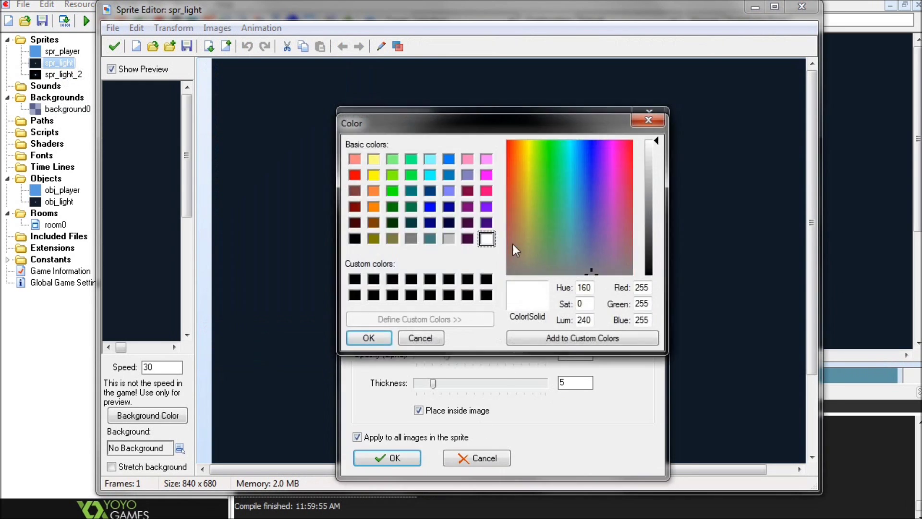
click(423, 337)
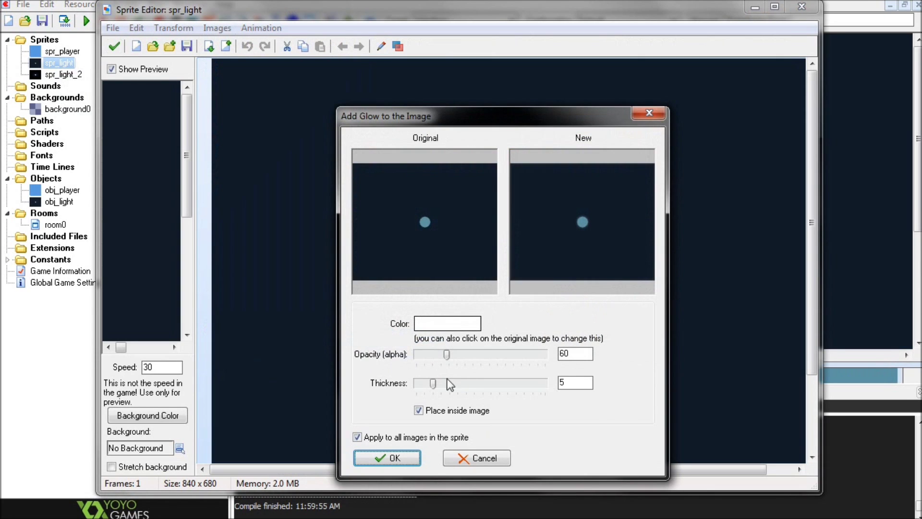
click(590, 354)
click(459, 413)
click(459, 412)
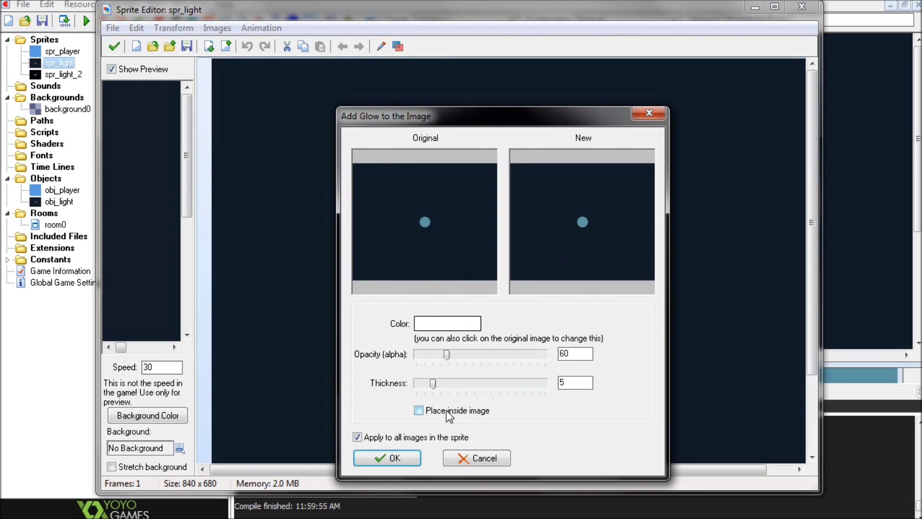
click(446, 410)
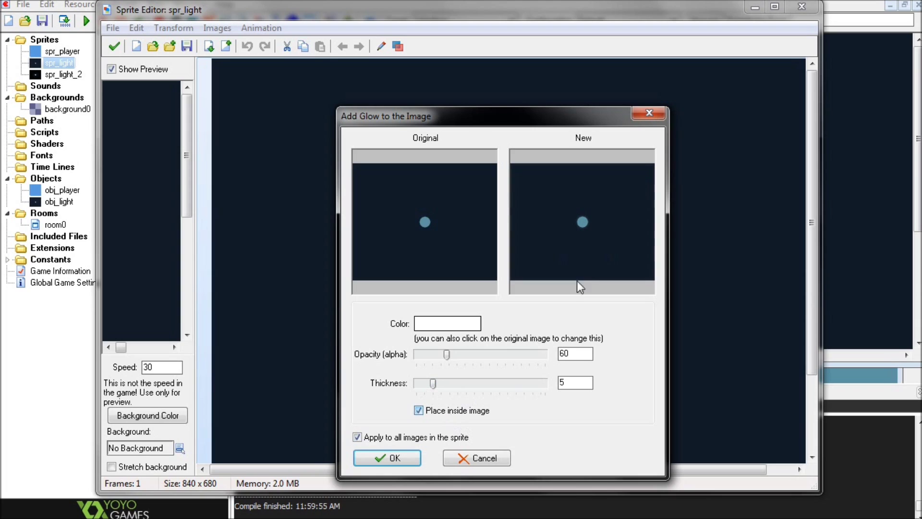
click(378, 459)
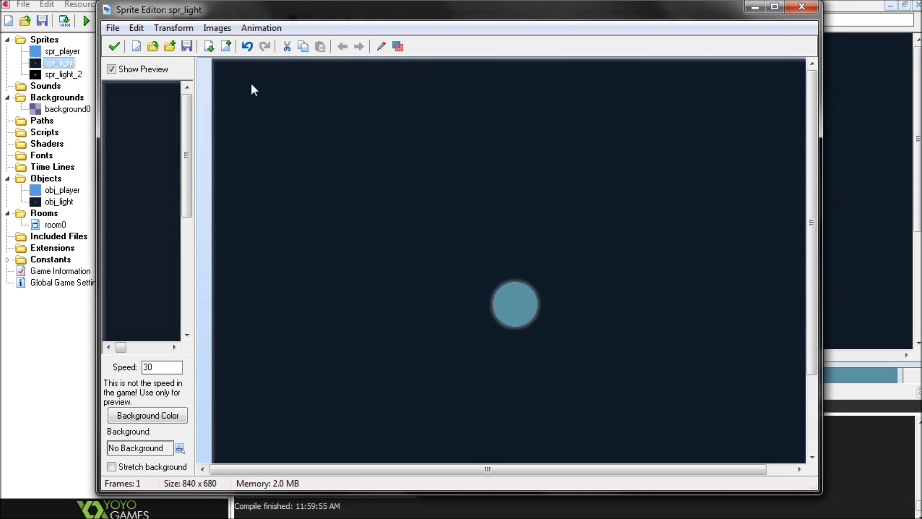
Apply a radial gradient fill to spr_light with Replace unchecked.
click(220, 27)
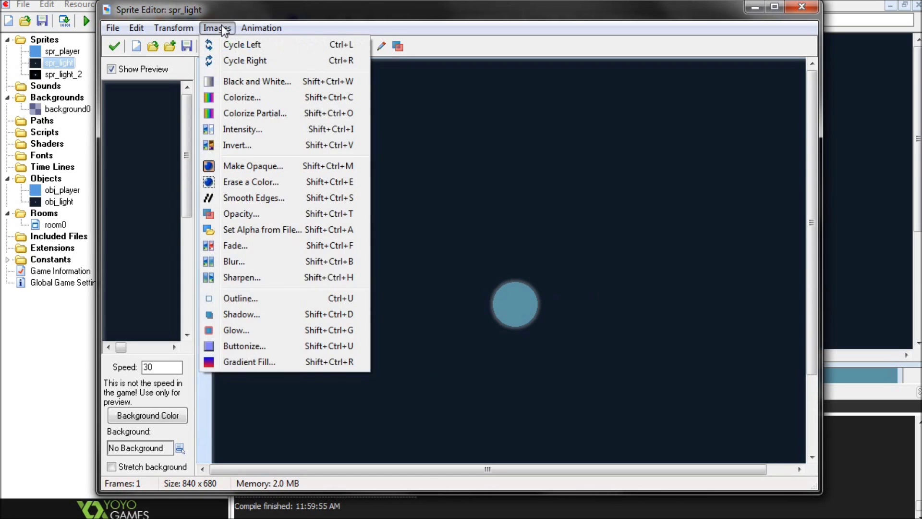
click(249, 362)
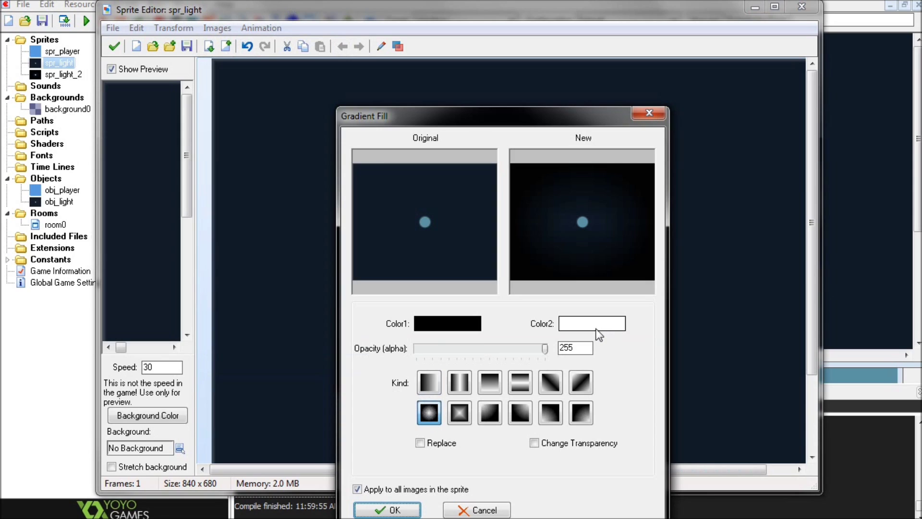
click(431, 443)
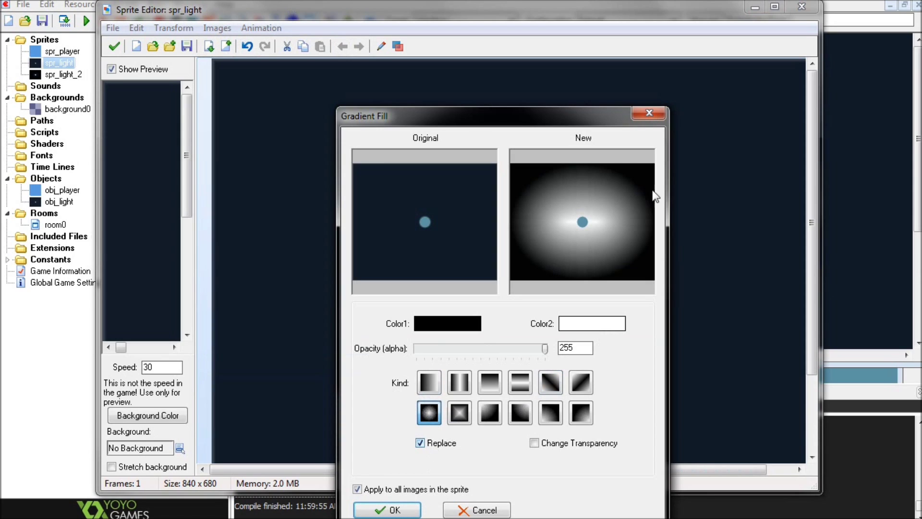
click(419, 443)
click(384, 509)
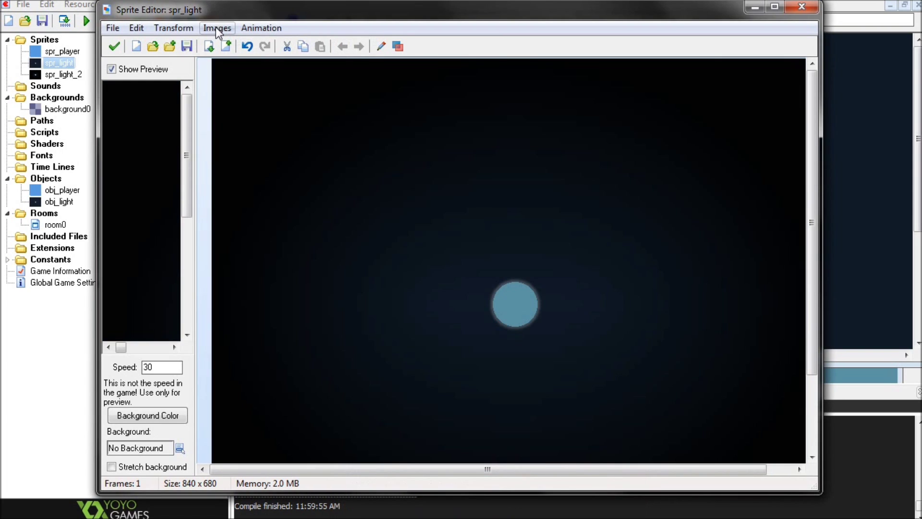
Apply a second radial gradient pass, then close the Sprite Editor.
click(216, 28)
click(259, 365)
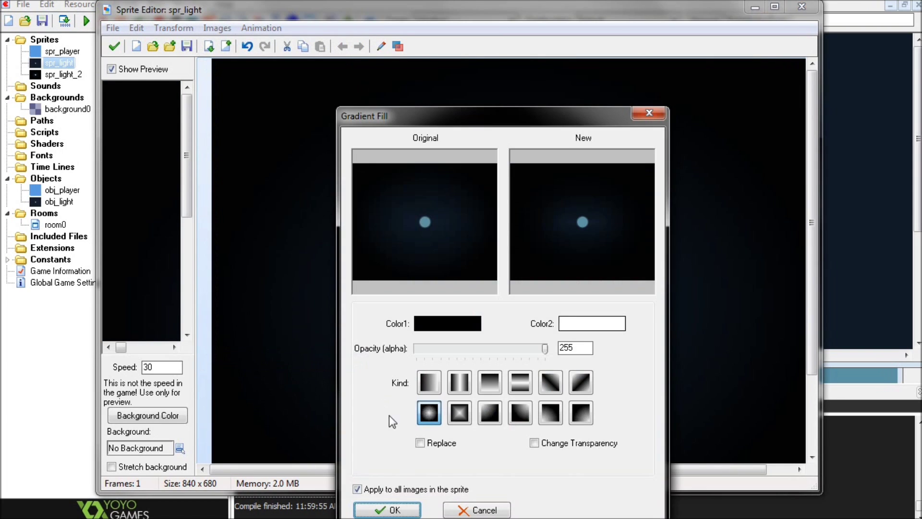
click(388, 510)
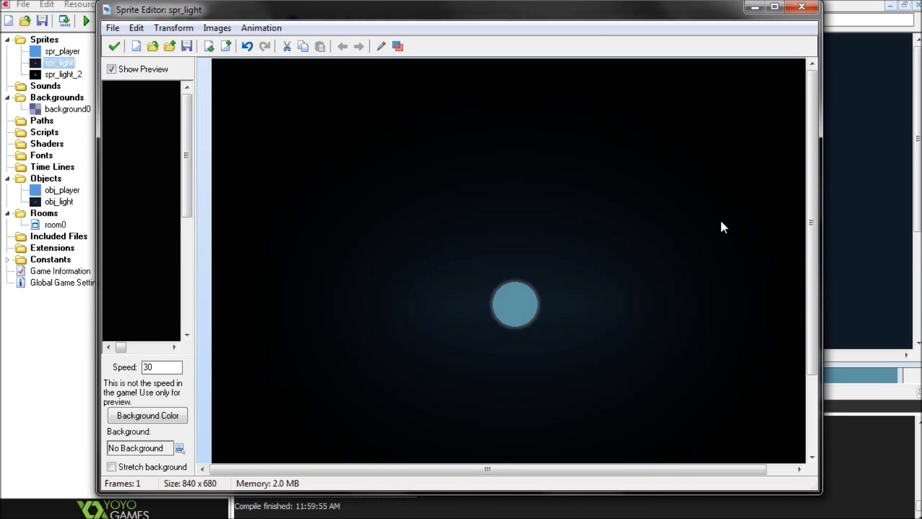
click(802, 6)
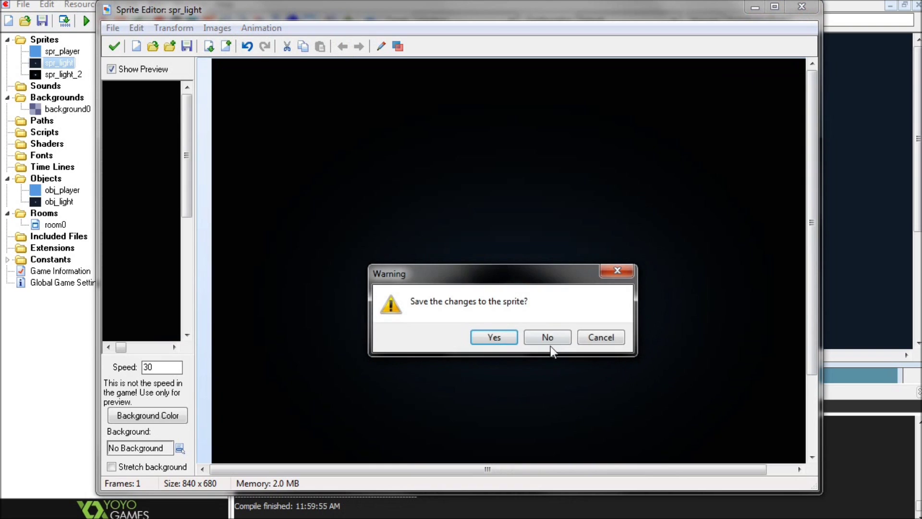
Decline saving the sprite edits and close the spr_light properties window.
click(548, 338)
click(309, 233)
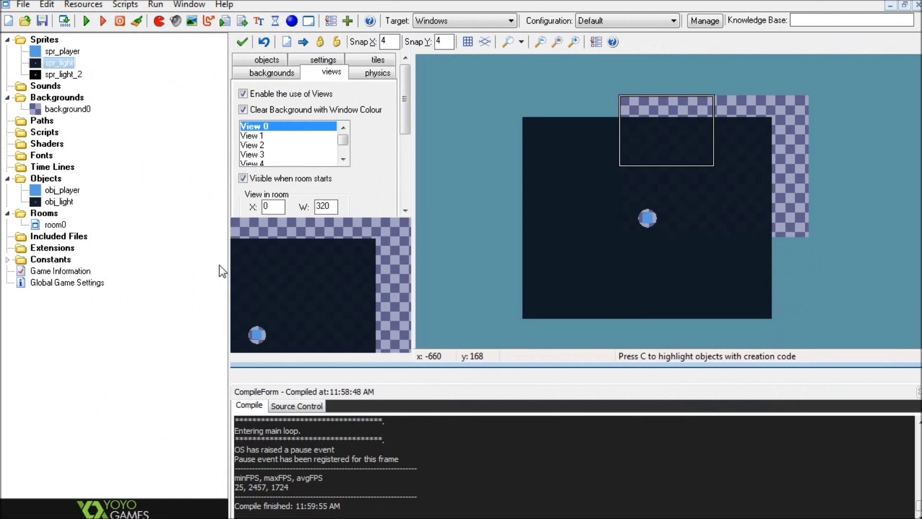